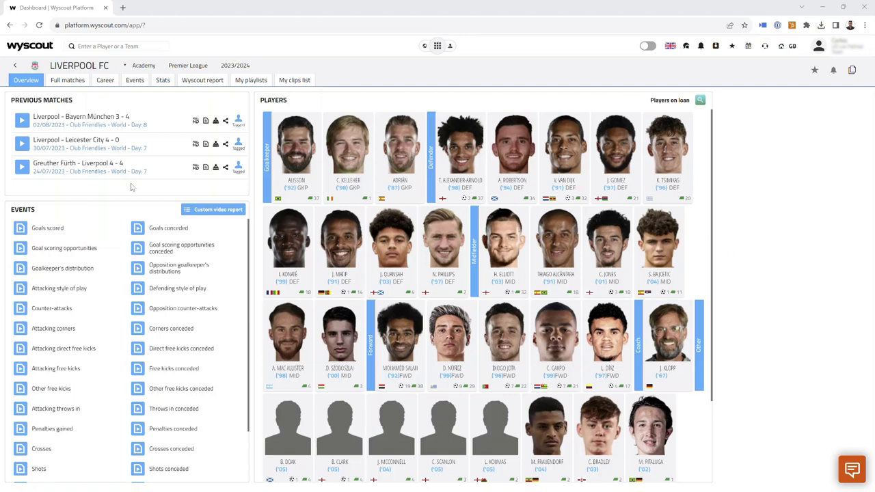
Step: Check the Liverpool – Leicester City 4-0 full-match download, then scroll its options to the Sportscode XML entries
left_click(195, 145)
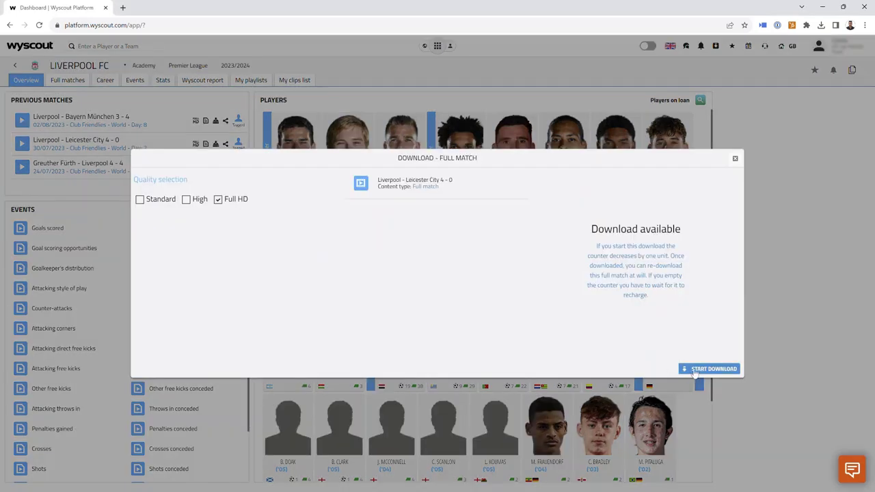
left_click(735, 158)
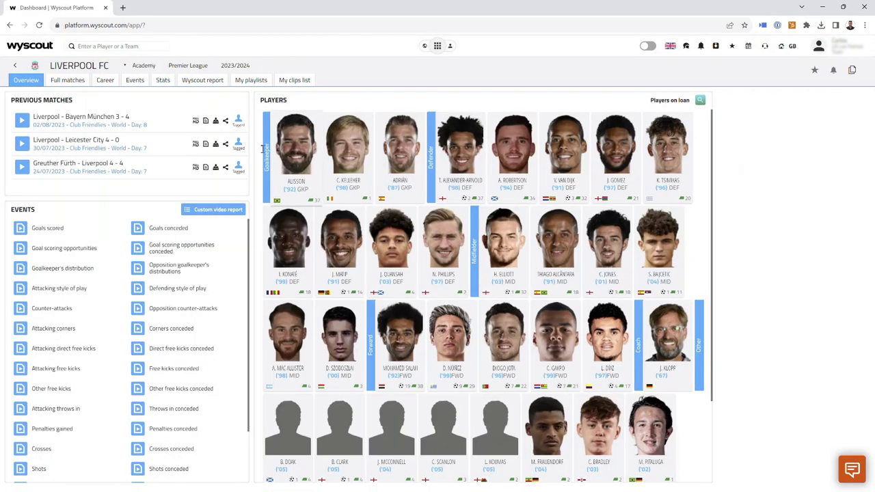
right_click(161, 145)
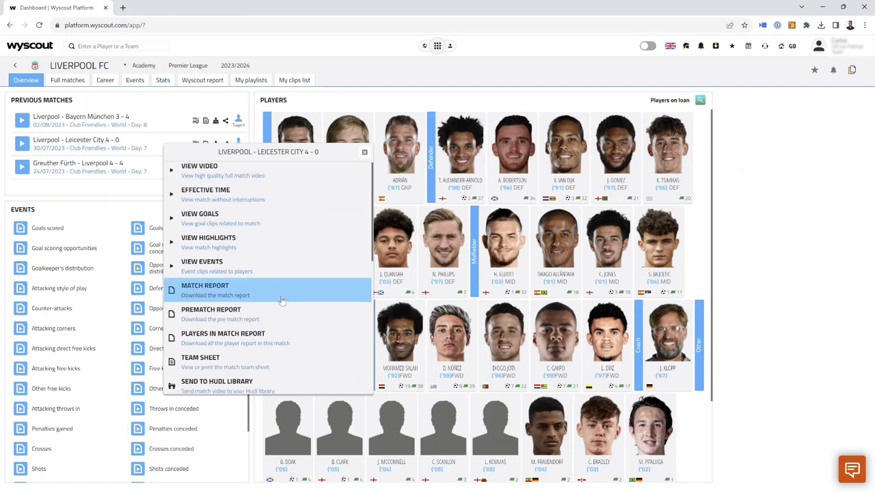
scroll(282, 294, "down", 3)
scroll(282, 301, "down", 5)
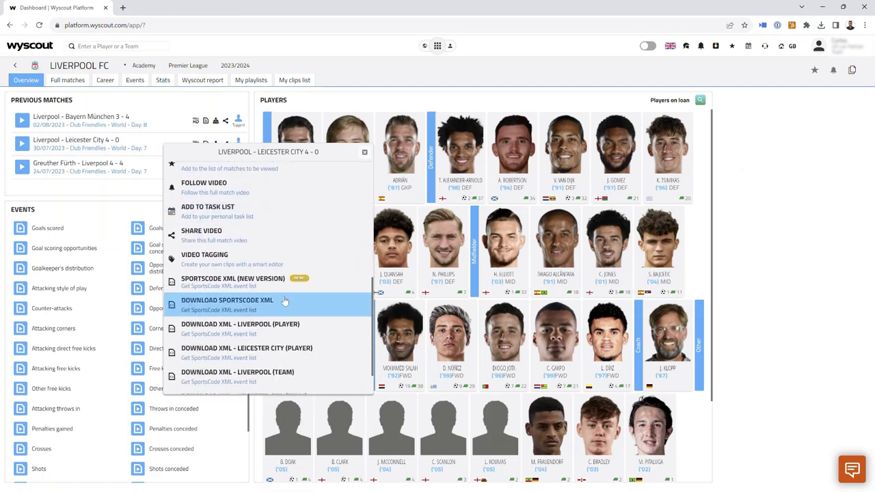
Step: Download a team-based Sportscode XML (New Version) with default settings and Wyscout's broadcast video source
left_click(337, 289)
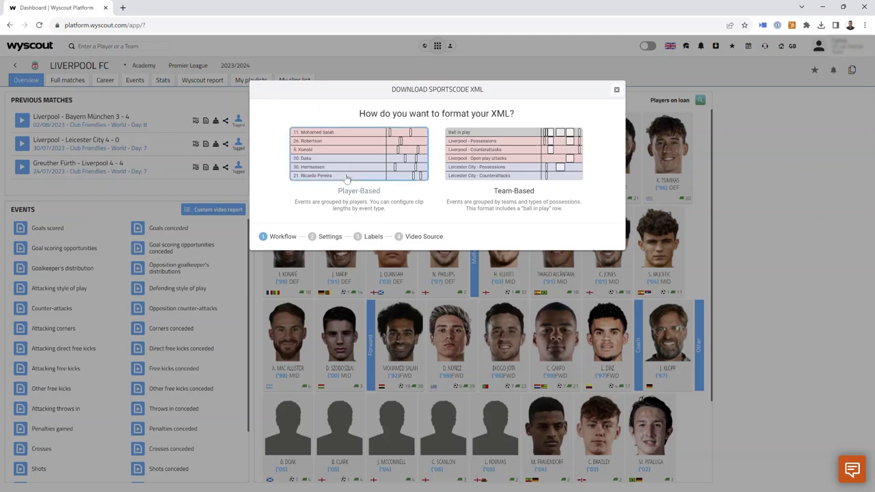
left_click(524, 172)
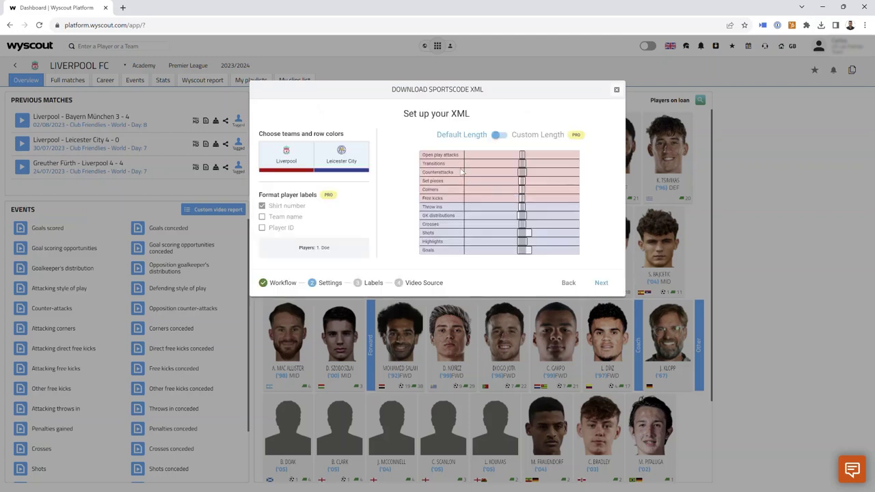
left_click(601, 282)
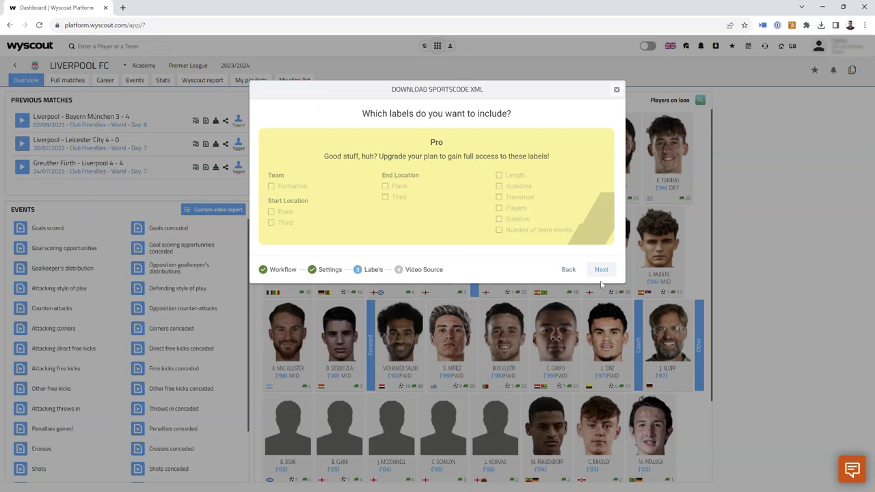
left_click(601, 270)
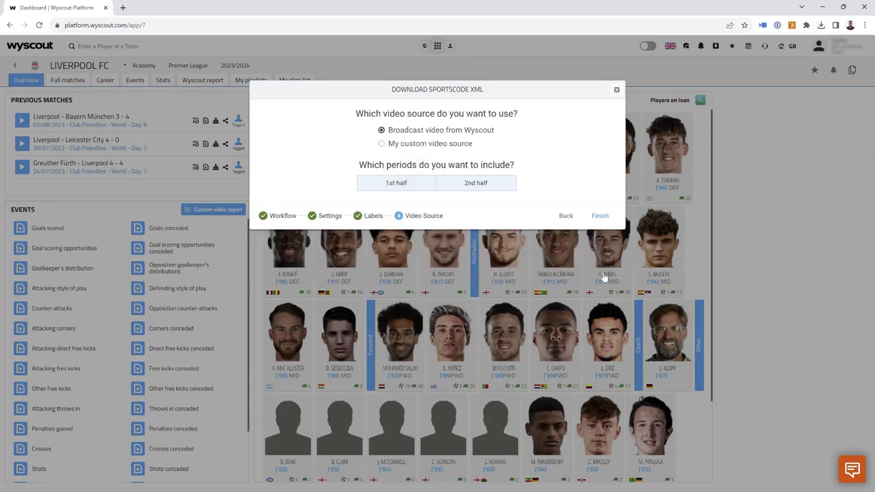
left_click(601, 217)
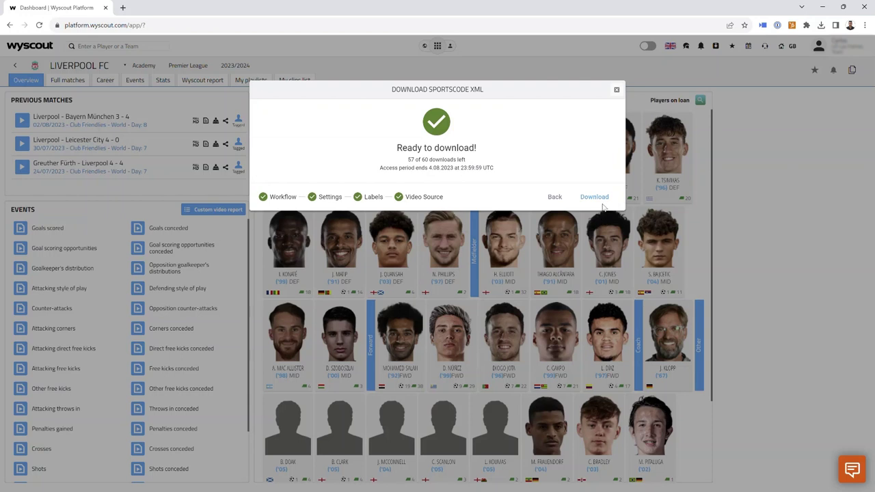
left_click(601, 199)
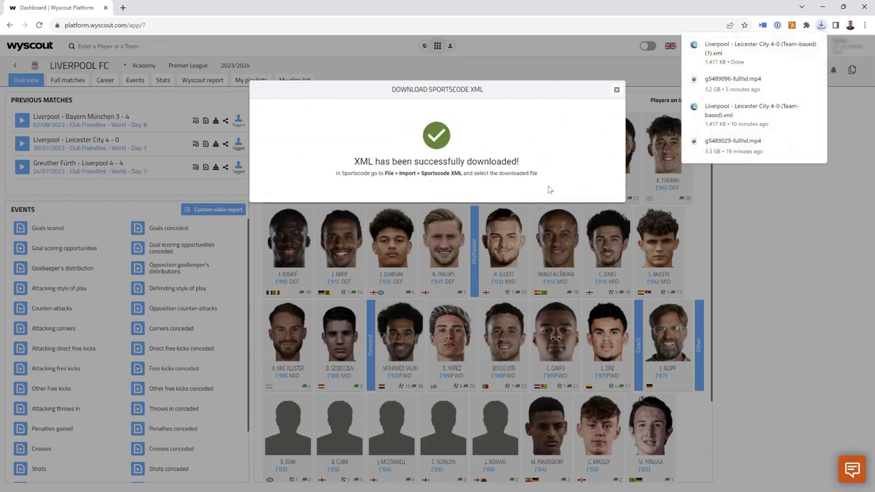
Step: Minimize the browser and start Import XML from Nacsport's Tools > Import menu
mouse_move(811, 48)
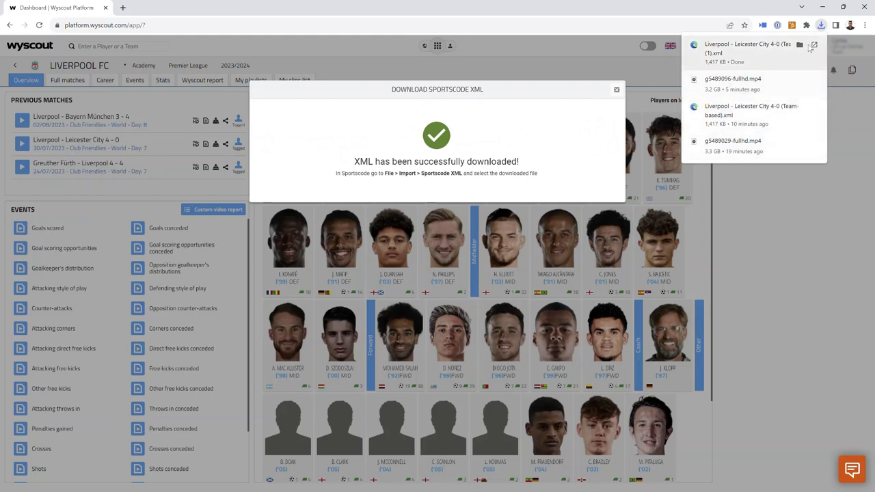
left_click(826, 8)
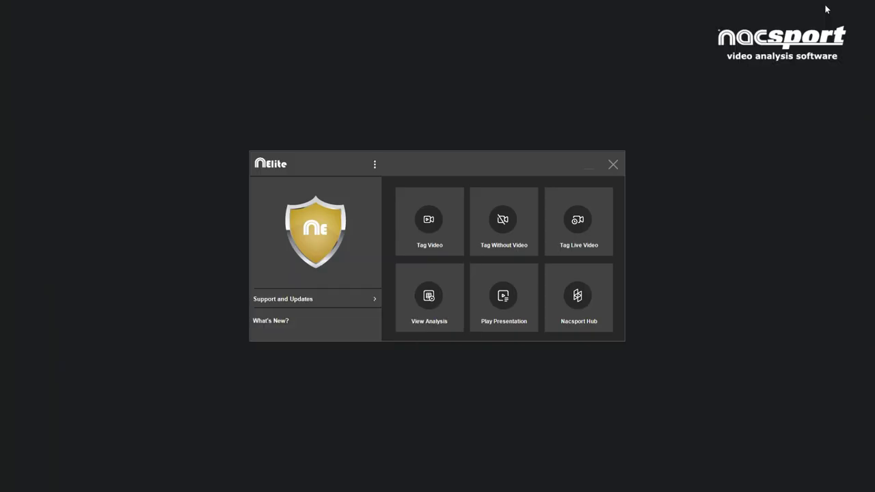
left_click(375, 164)
mouse_move(402, 233)
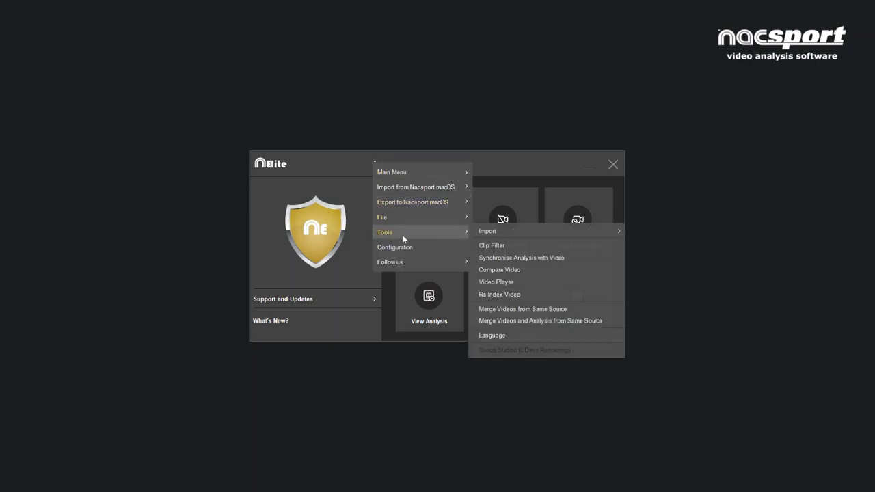
mouse_move(561, 231)
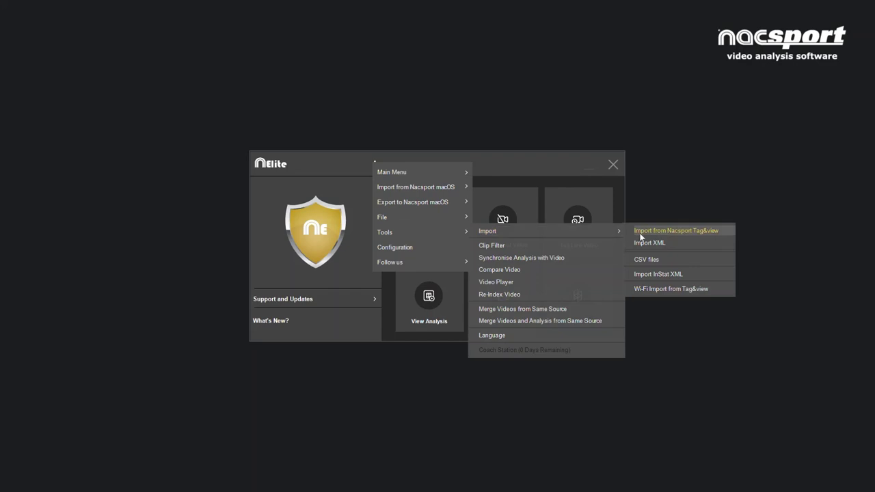
left_click(668, 244)
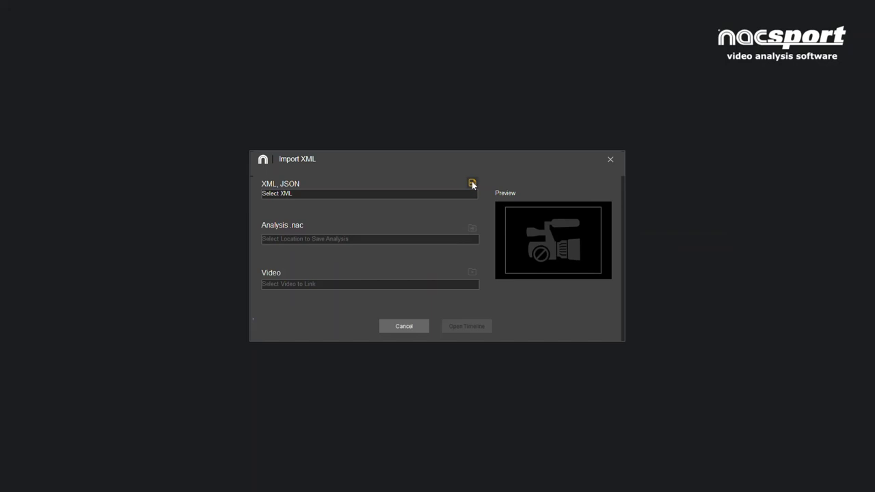
Step: Load the team-based Liverpool – Leicester City XML file from Downloads
left_click(472, 183)
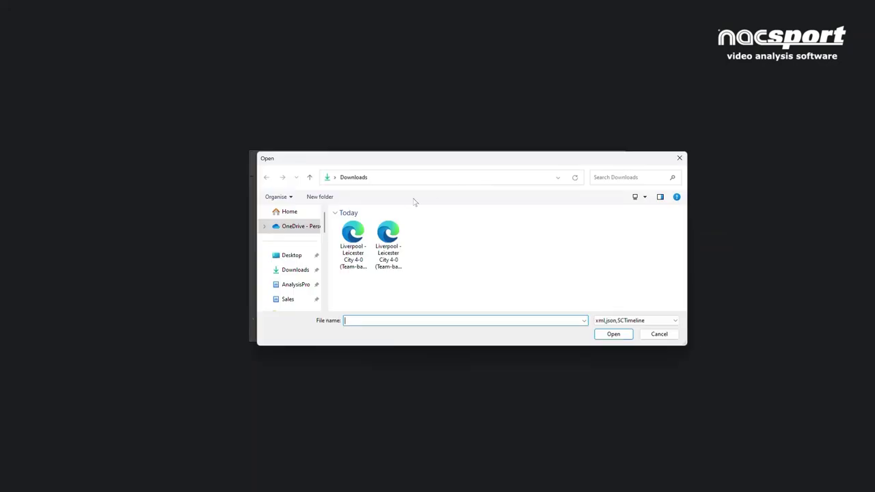
left_click(356, 236)
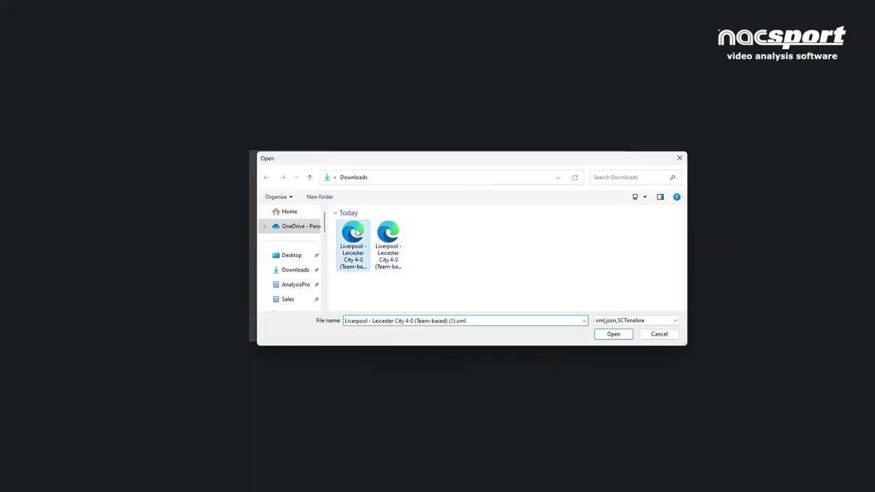
left_click(403, 244)
left_click(608, 333)
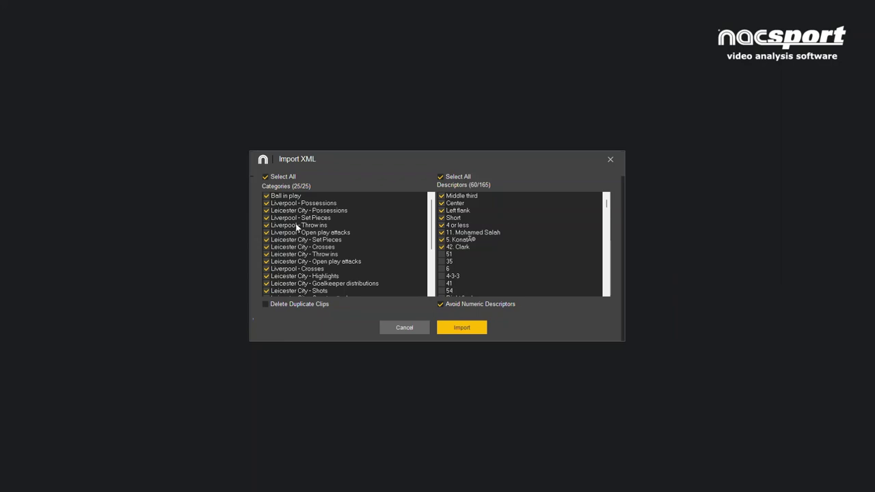
Step: Toggle the Liverpool Highlights, Shots and Corners categories, leaving all 25/25 categories included
scroll(294, 236, "down", 3)
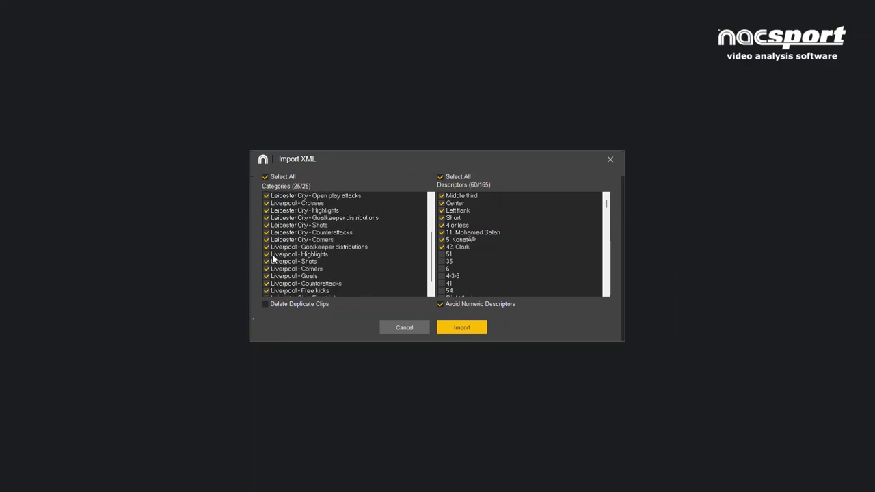
left_click(266, 254)
left_click(266, 262)
left_click(266, 269)
left_click(266, 262)
left_click(266, 254)
Step: Keep numeric descriptors excluded (60/165 descriptors) and run the import
left_click(439, 305)
left_click(439, 305)
scroll(449, 257, "down", 4)
scroll(448, 257, "down", 6)
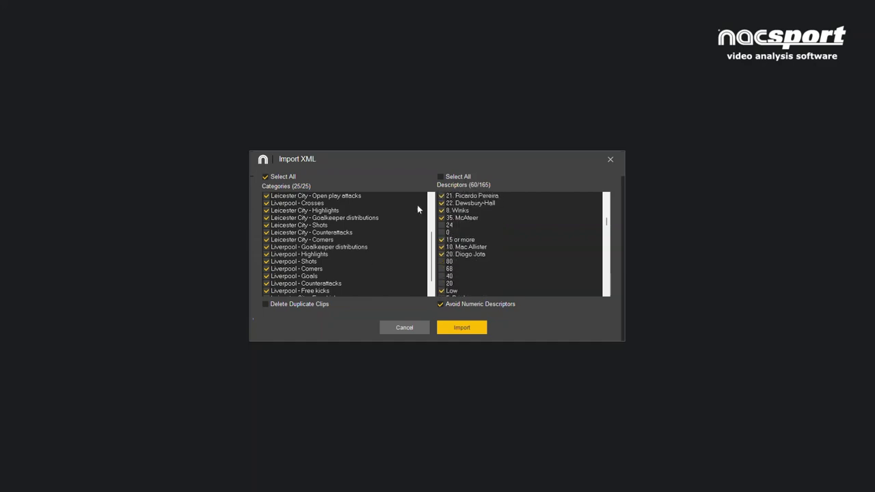
left_click(469, 331)
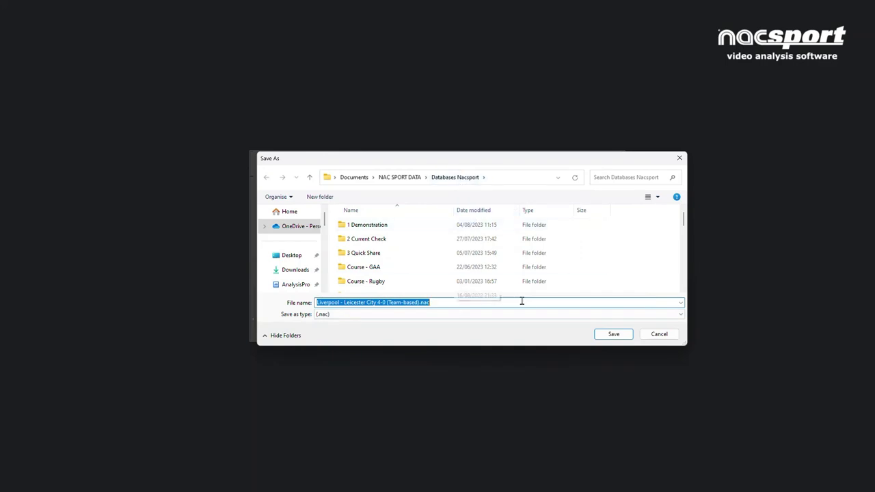
Step: Accept the suggested name 'Liverpool - Leicester City 4-0 (Team-based).nac' in Databases Nacsport and save
left_click(606, 335)
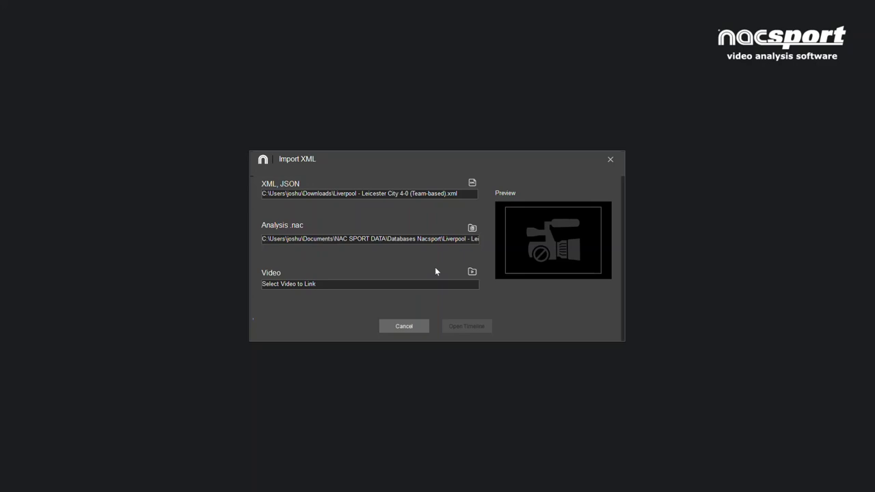
Step: Link g5489096-fullhd.mp4 from the Downloads folder as the analysis video
left_click(472, 272)
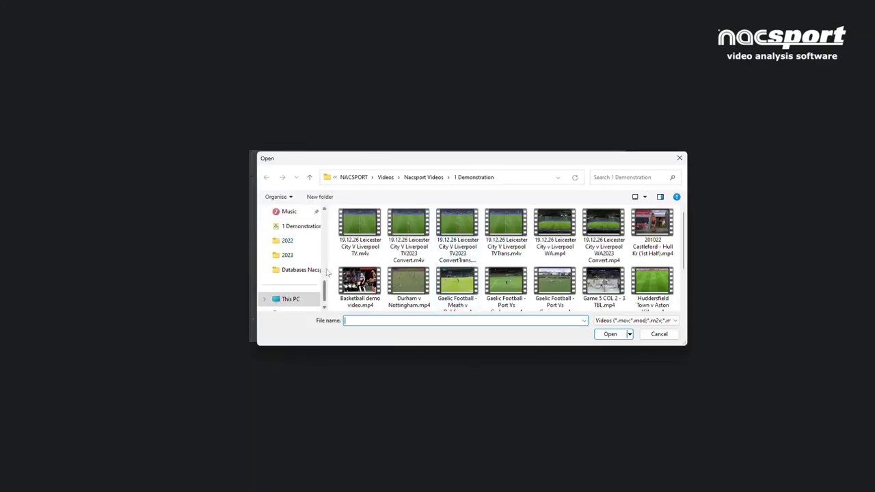
scroll(294, 274, "up", 3)
left_click(292, 270)
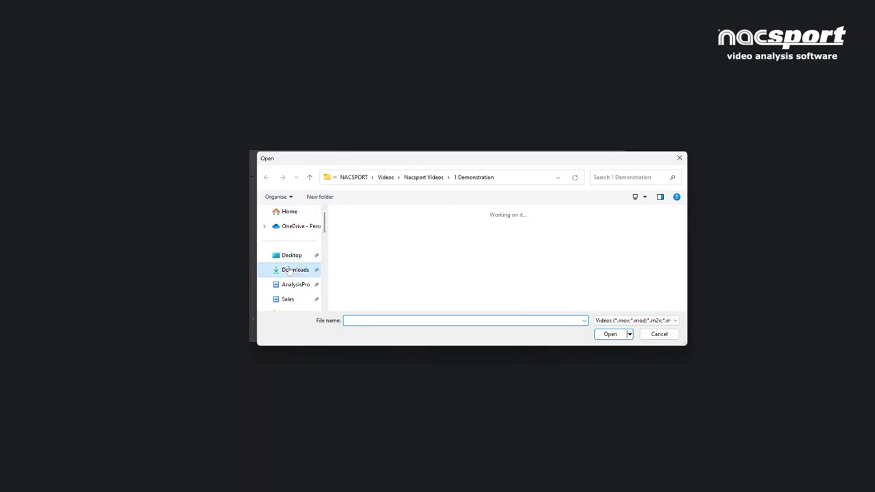
left_click(353, 240)
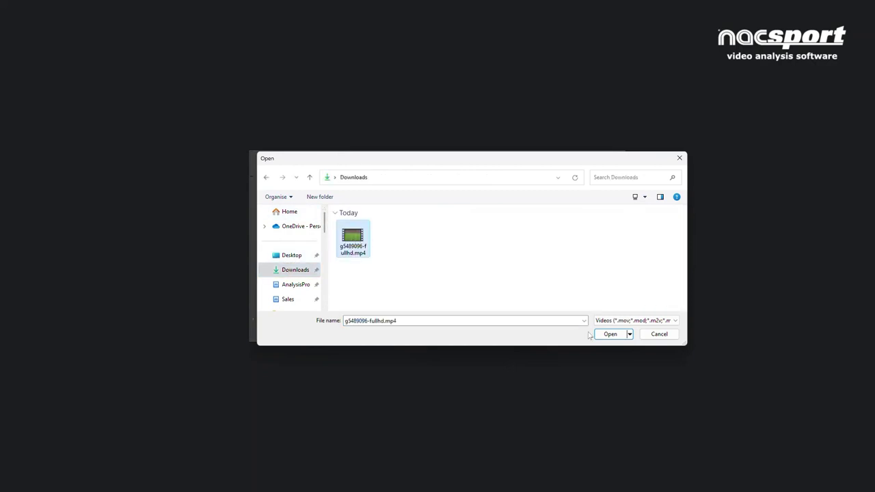
left_click(610, 334)
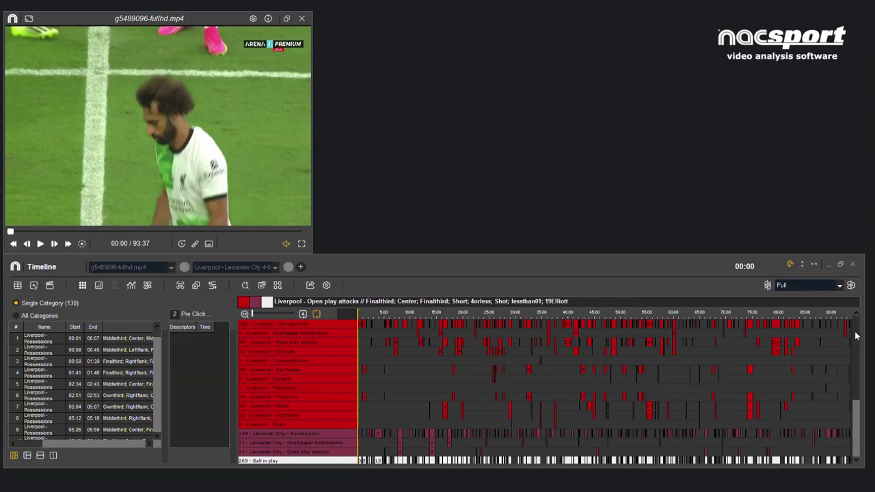
Step: Filter the timeline to Liverpool - Open play attacks and pause on the 13:34 attack
left_click_drag(856, 335, 861, 401)
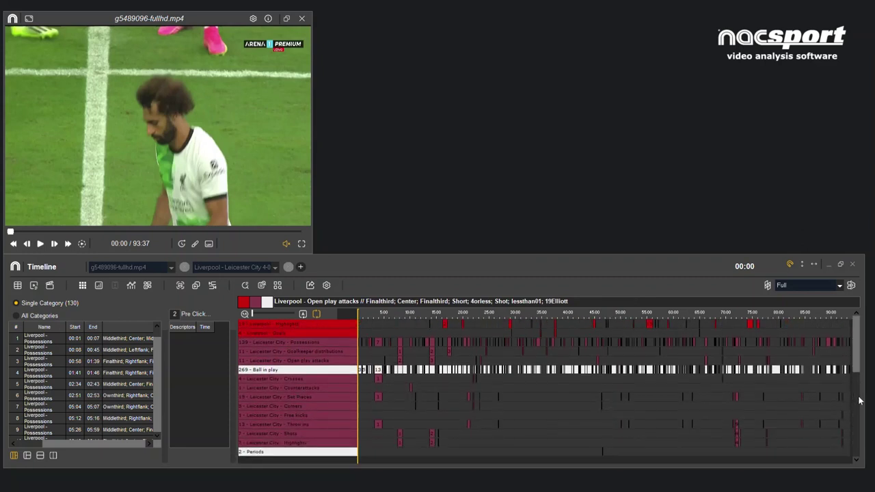
scroll(860, 400, "up", 3)
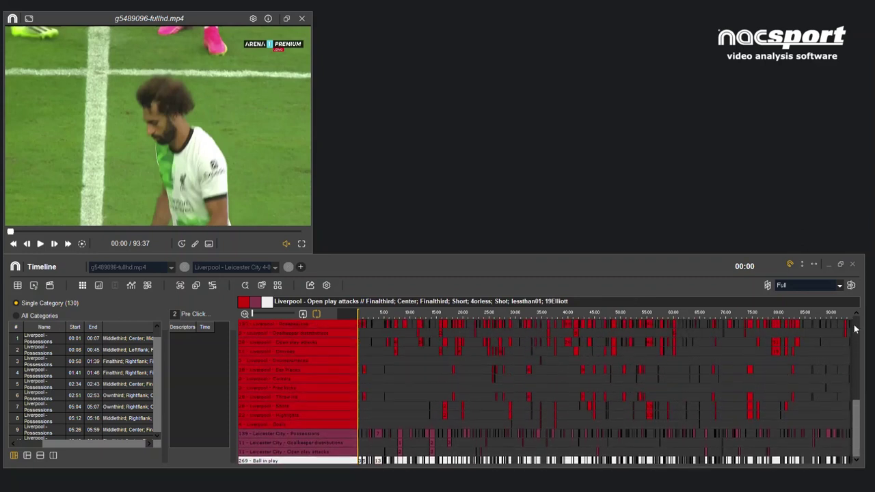
left_click(290, 343)
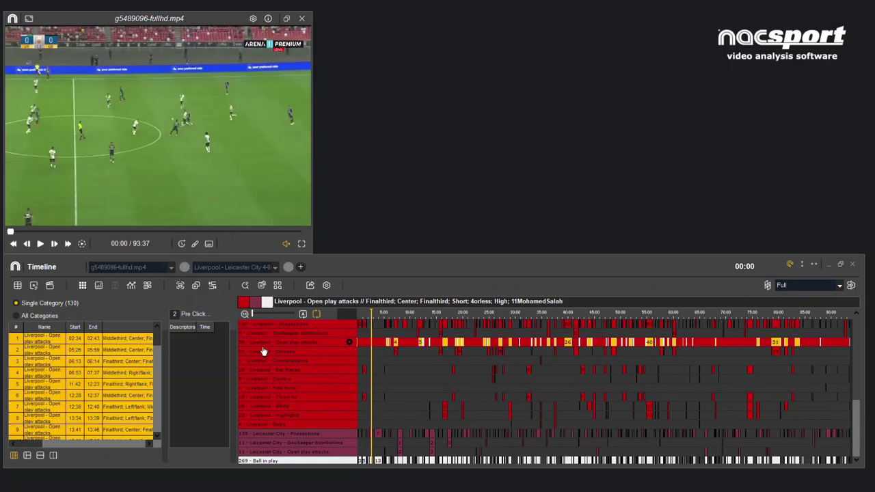
left_click(100, 374)
left_click(107, 417)
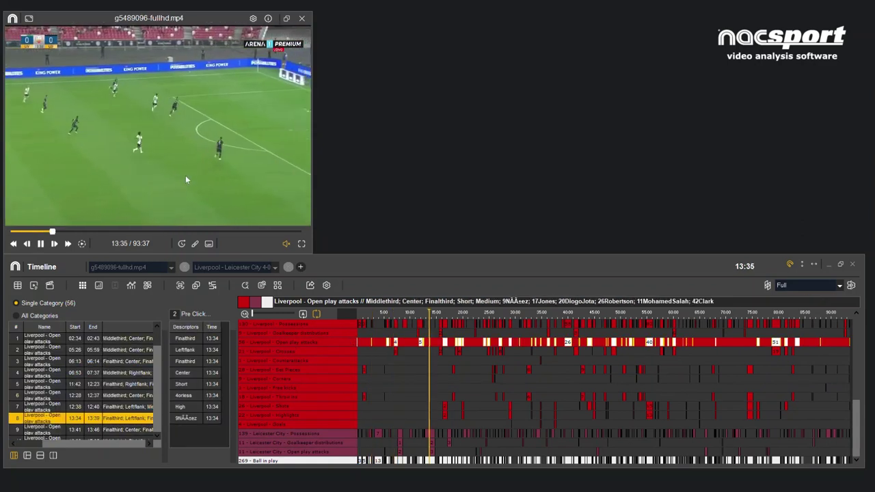
left_click(186, 180)
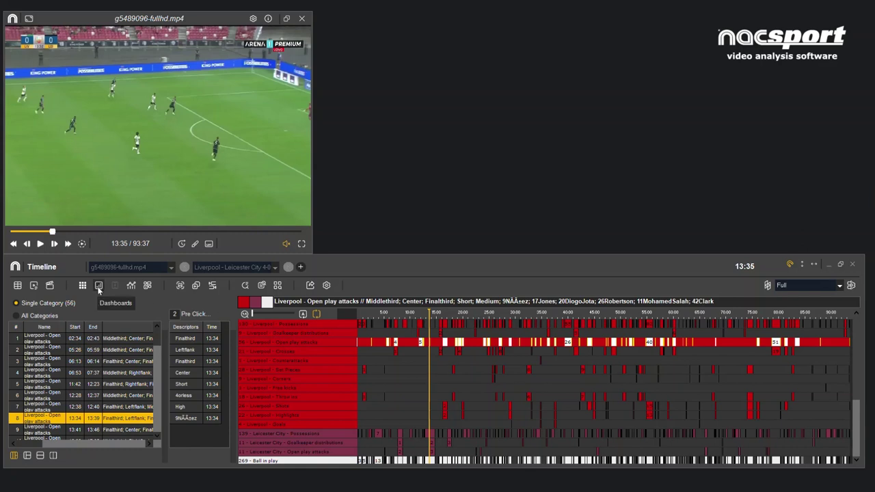
left_click(34, 287)
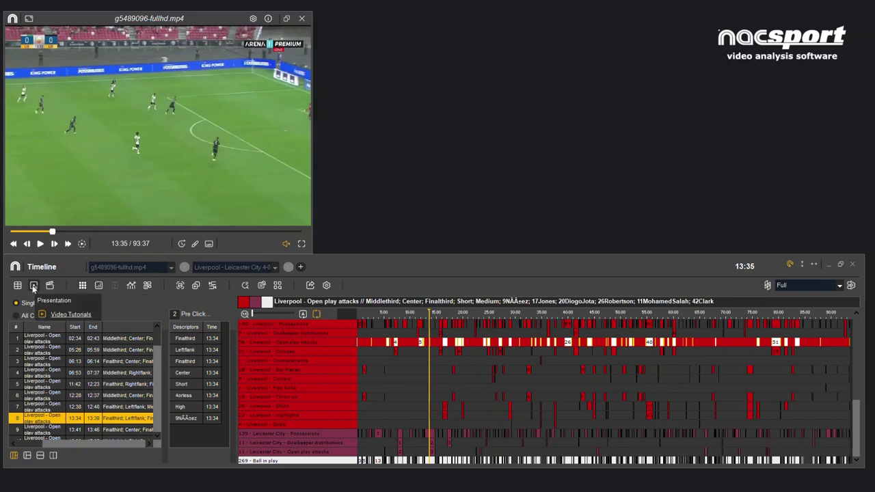
Step: Open the Data Matrix, list the four Liverpool crosses, and play the one at 44:33
left_click(83, 288)
left_click(96, 293)
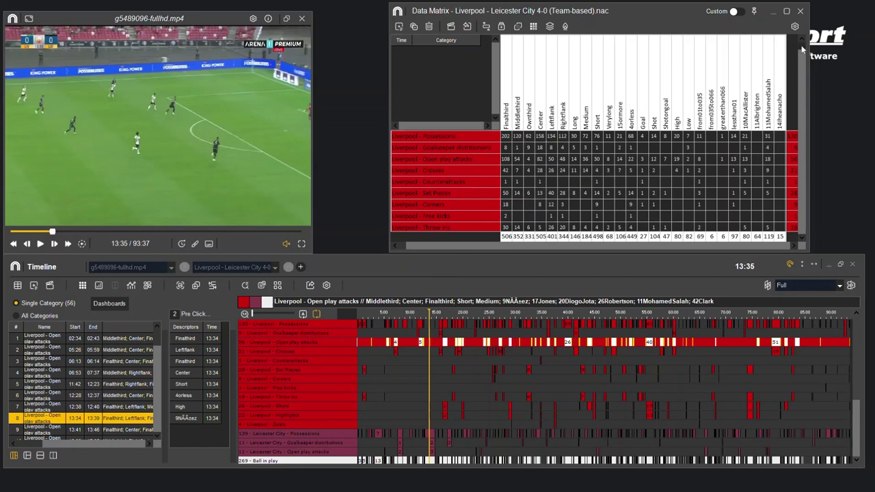
left_click_drag(803, 50, 804, 69)
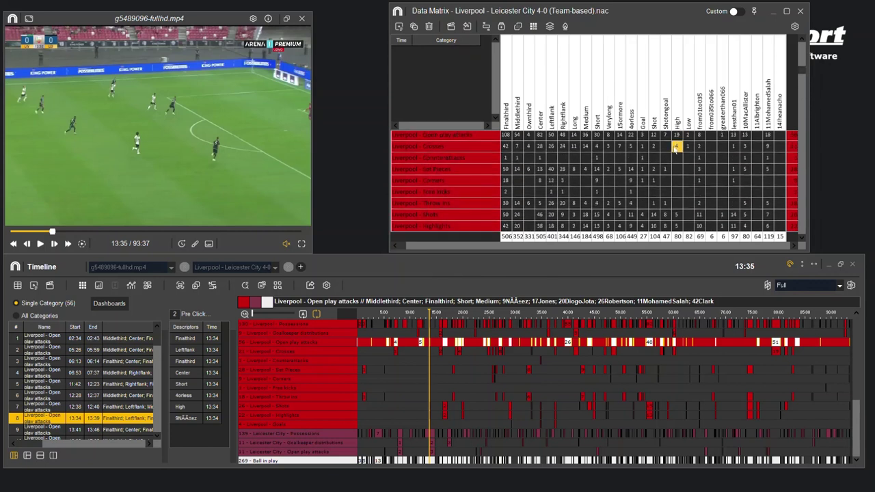
left_click(675, 148)
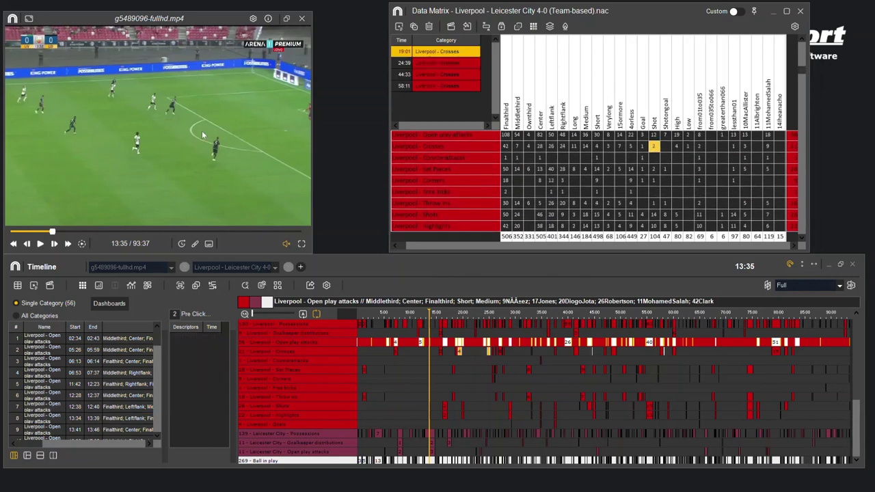
left_click(444, 74)
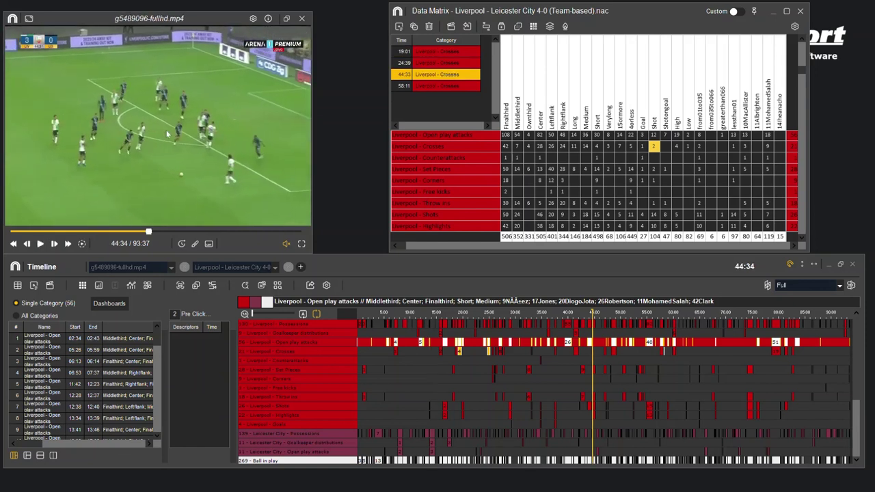